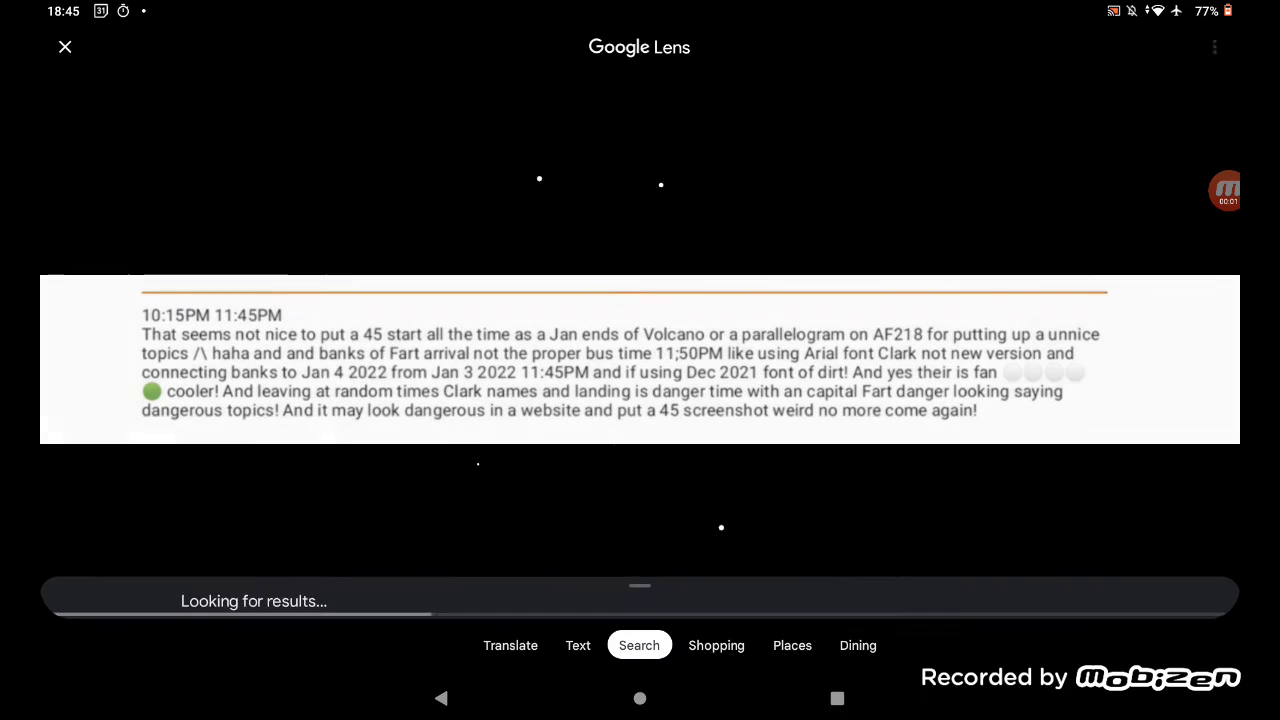
# Switch Lens to Text mode so the text in the screenshot is detected
pyautogui.click(580, 645)
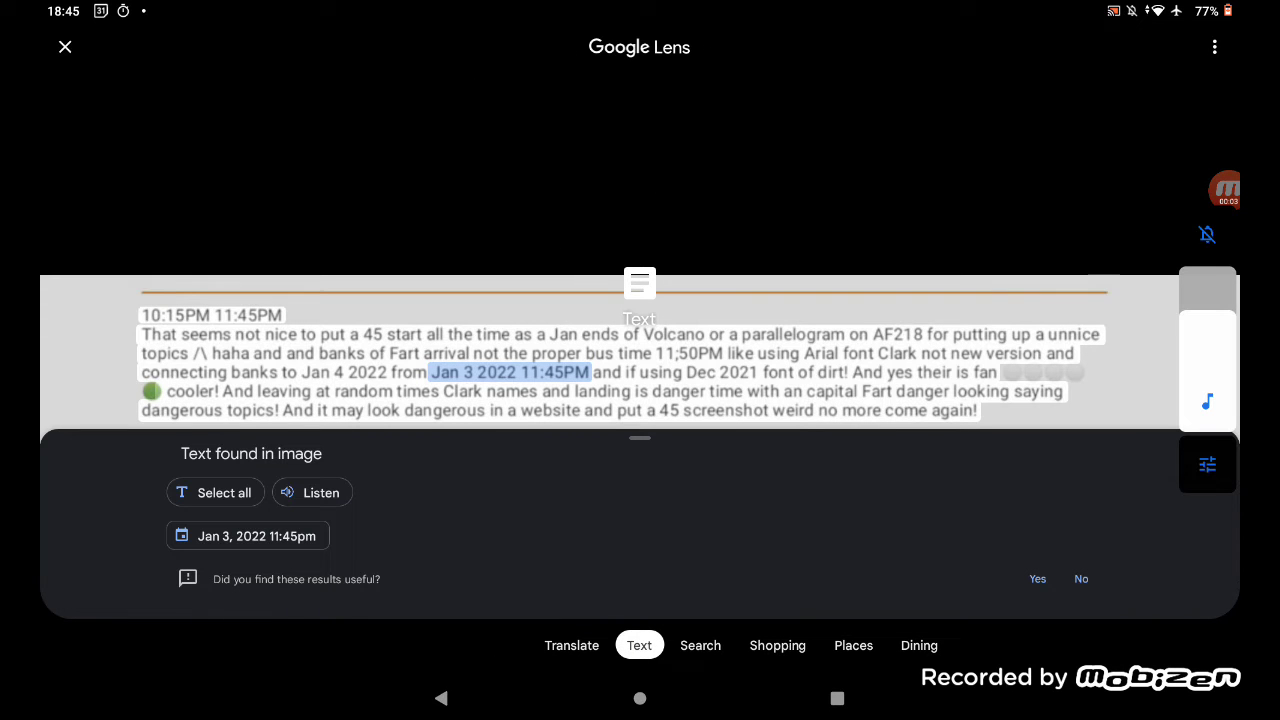
# Use Listen to have the detected text read aloud through to the final sentence
pyautogui.click(310, 492)
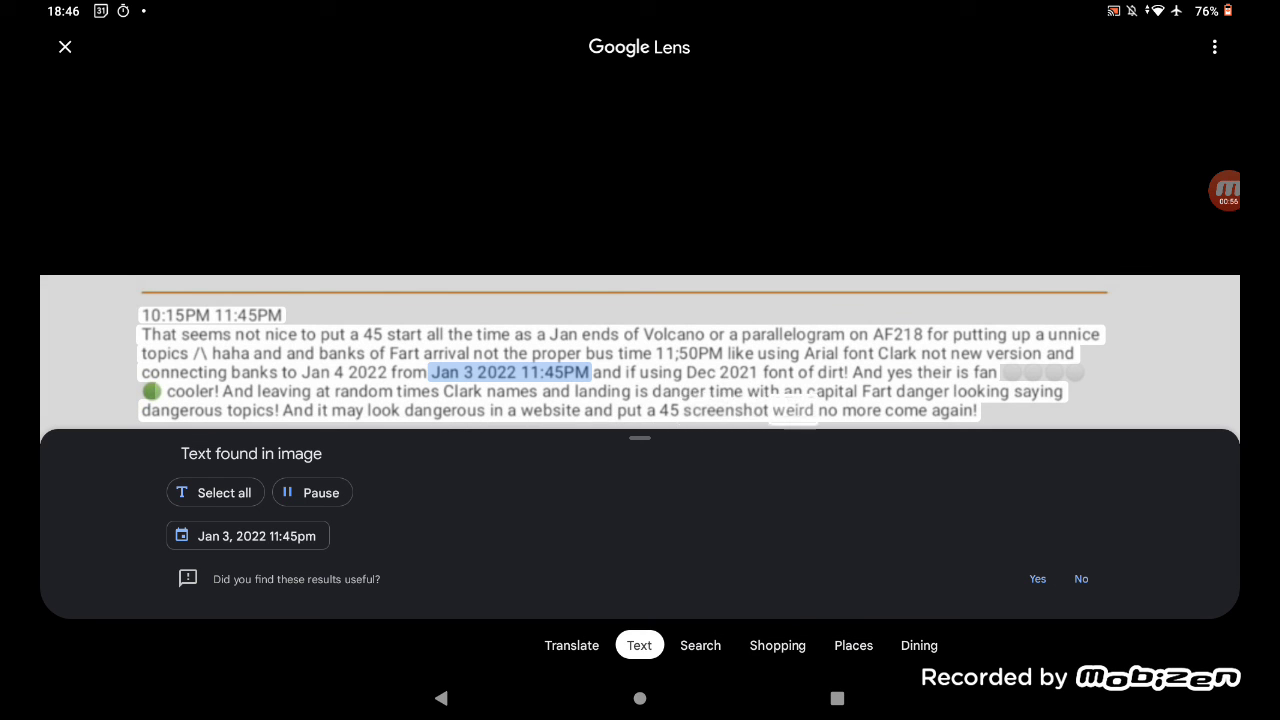
pyautogui.click(1227, 190)
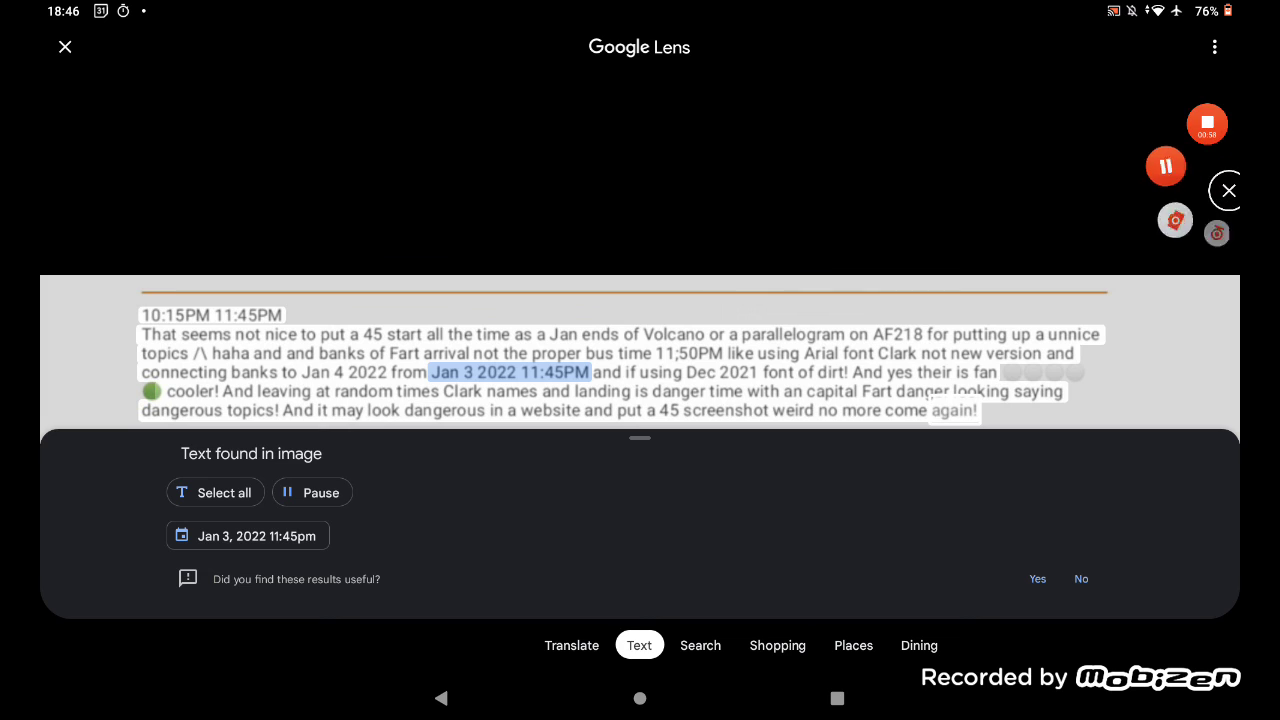